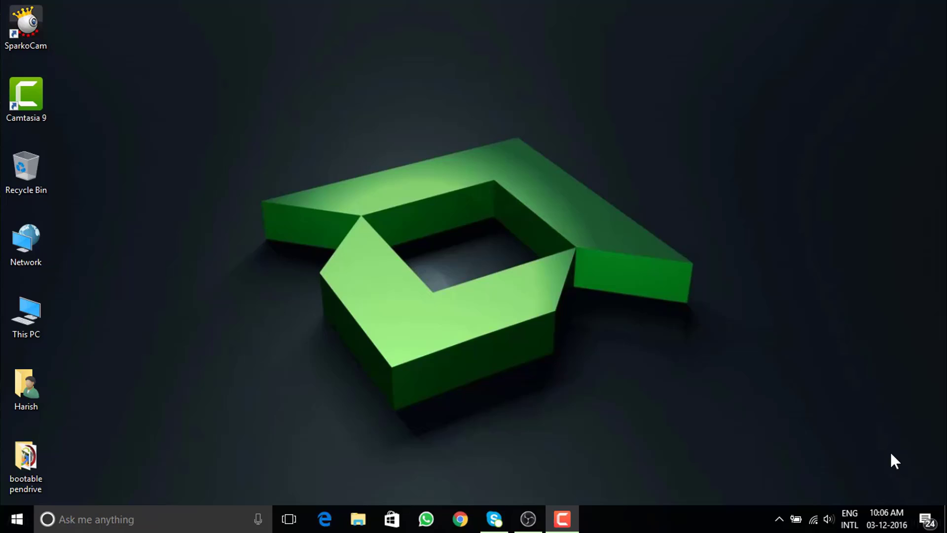
Launch SparkoCam, stream the Canon EOS 1100D feed at 1920x1080, then bring up OBS Studio.
double_click(27, 27)
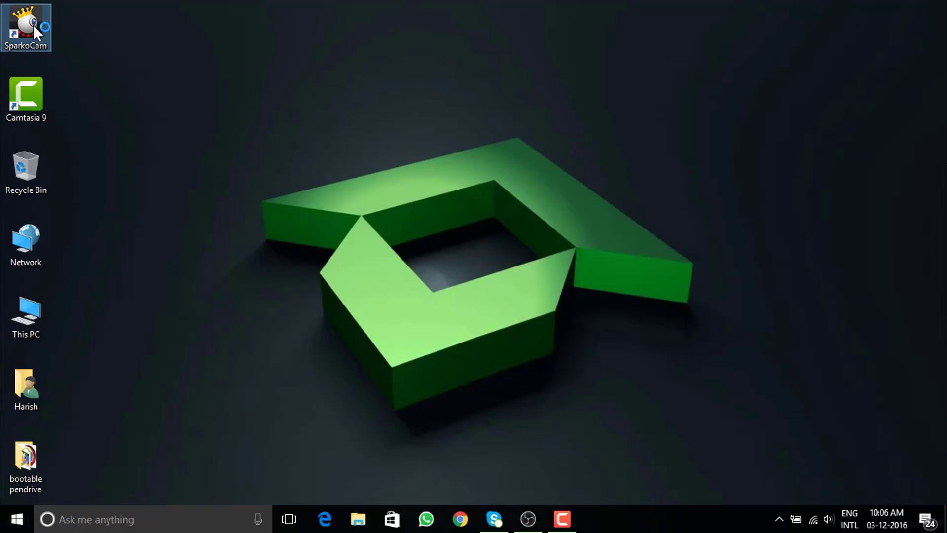
click(166, 64)
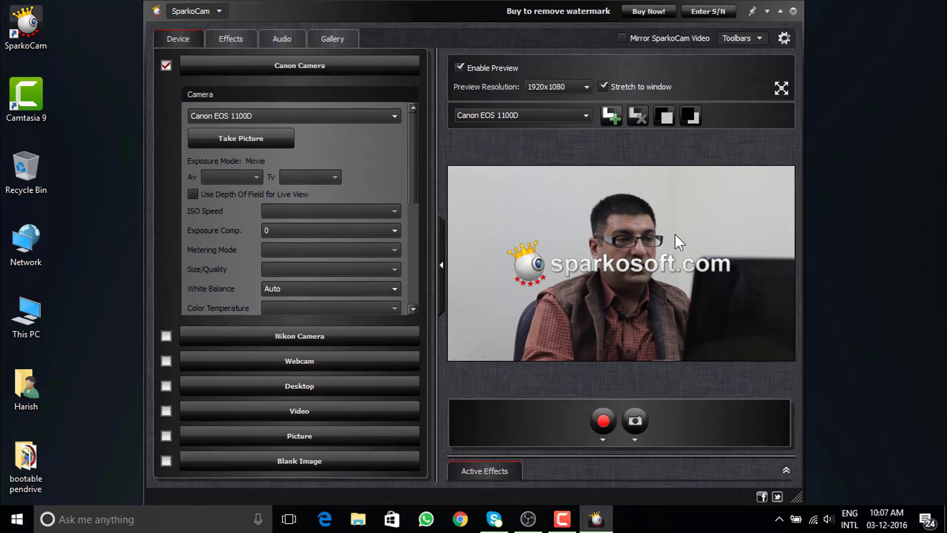
drag(411, 146, 427, 253)
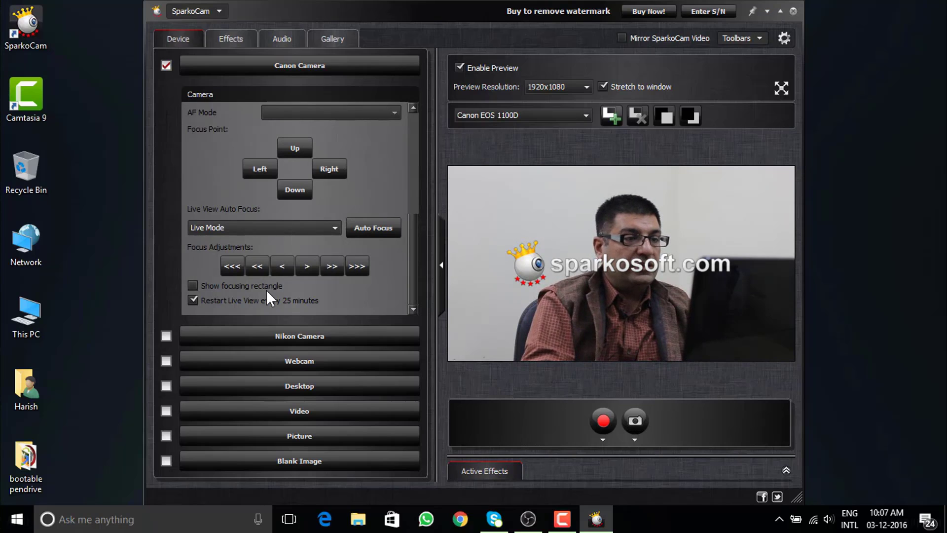
click(528, 519)
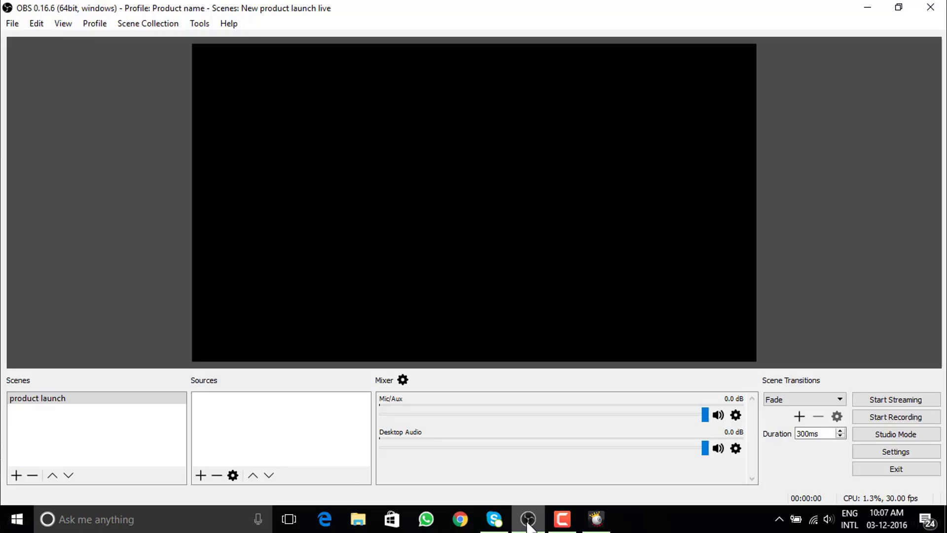
Add a new Video Capture Device source named 'dslr'.
click(200, 475)
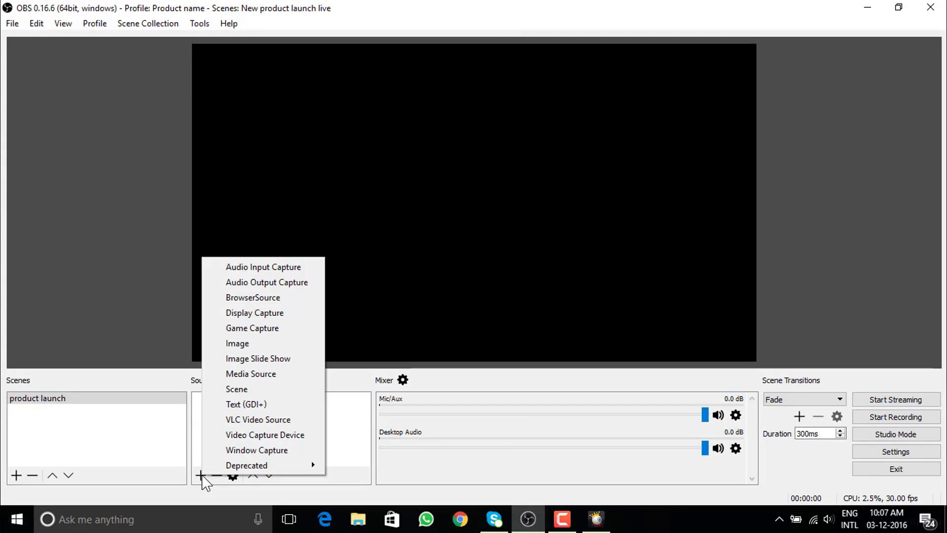
click(316, 434)
text(dslr)
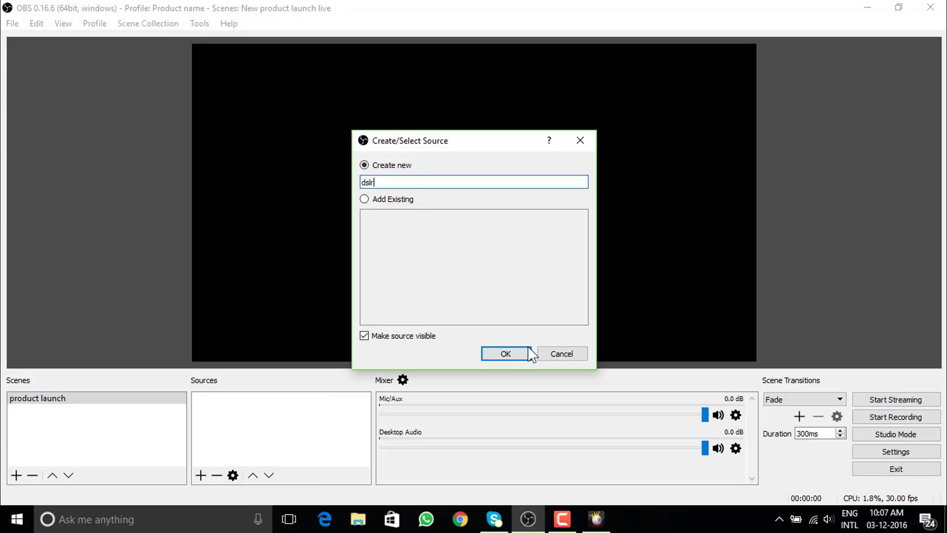
click(508, 354)
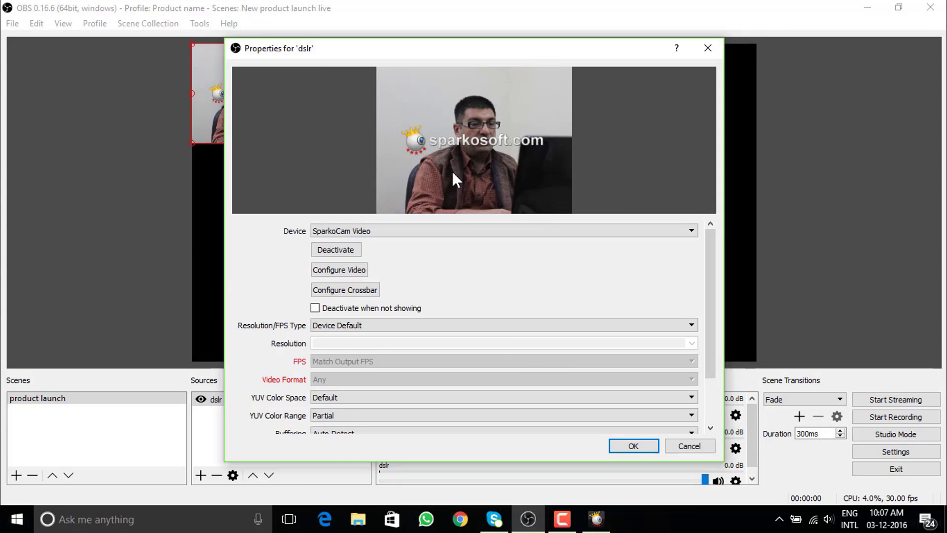
Set the dslr device to SparkoCam Virtual Webcam with a custom 1280x720 resolution.
click(467, 229)
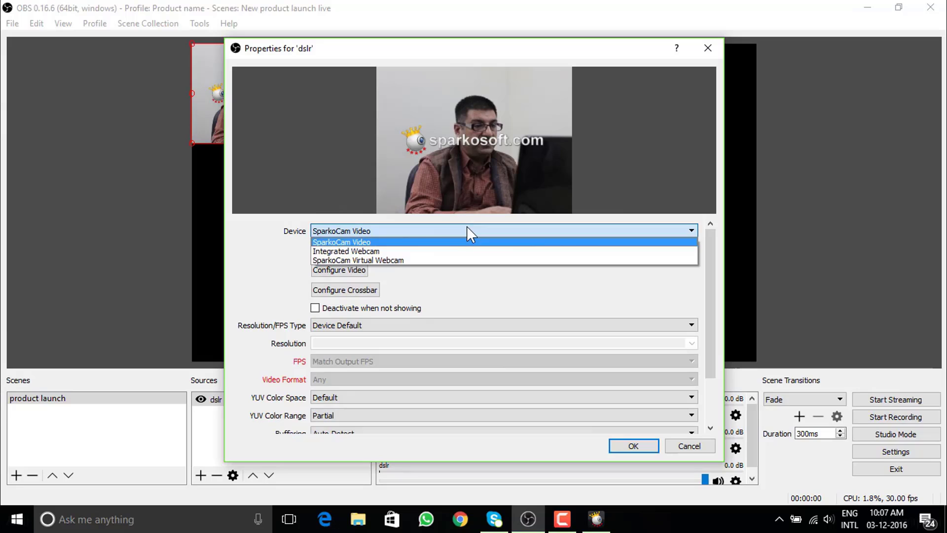
click(424, 260)
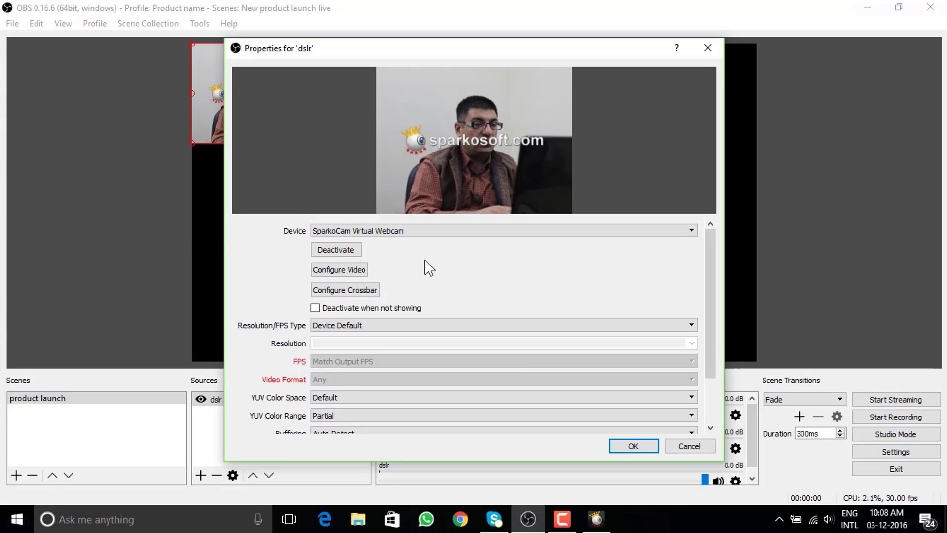
scroll(691, 286, down, 1)
click(505, 271)
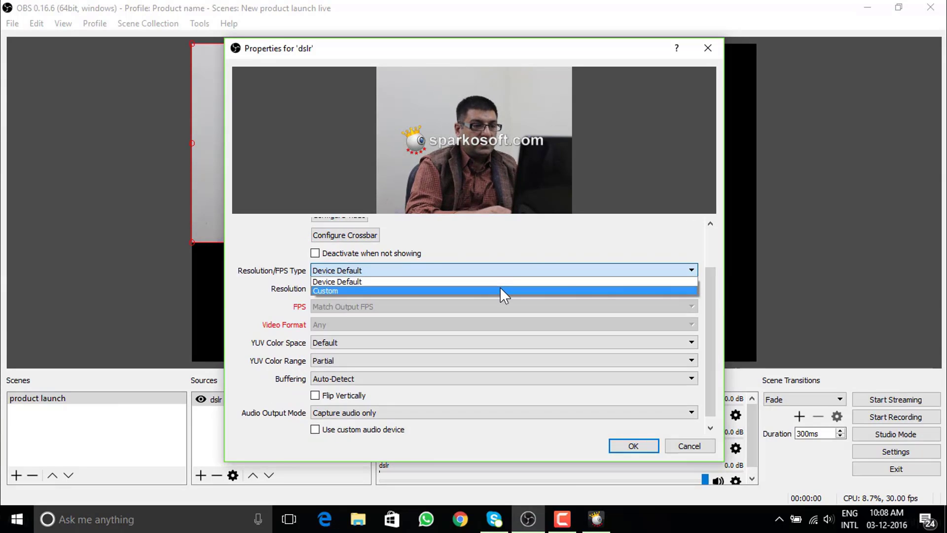
click(500, 291)
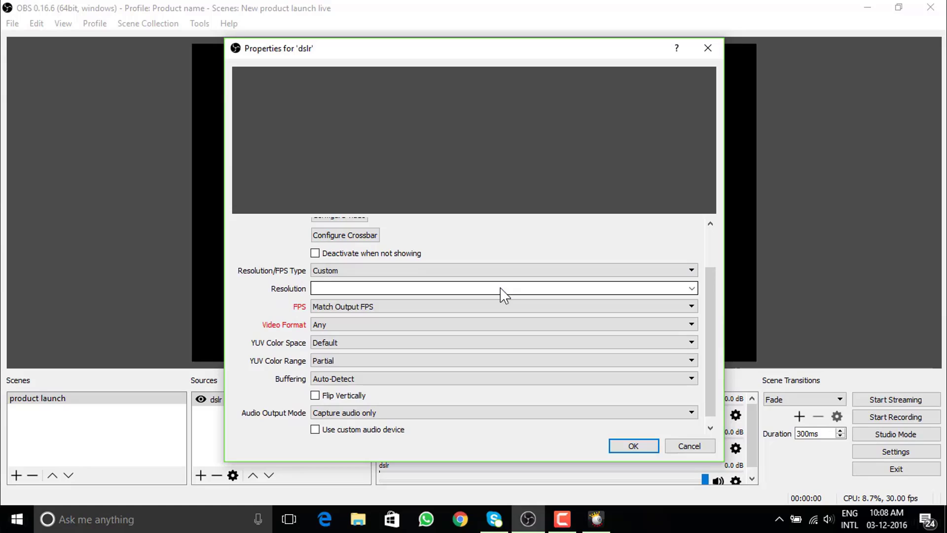
click(692, 289)
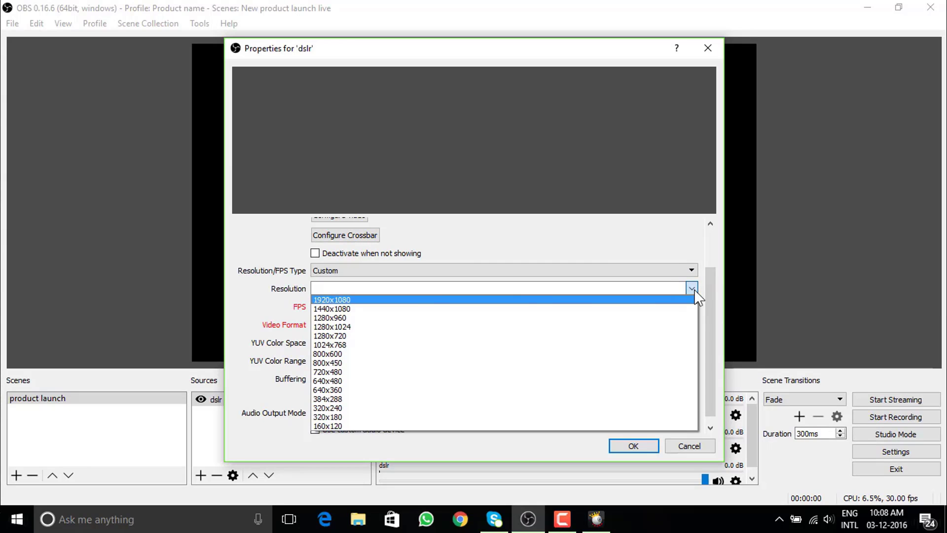
click(548, 336)
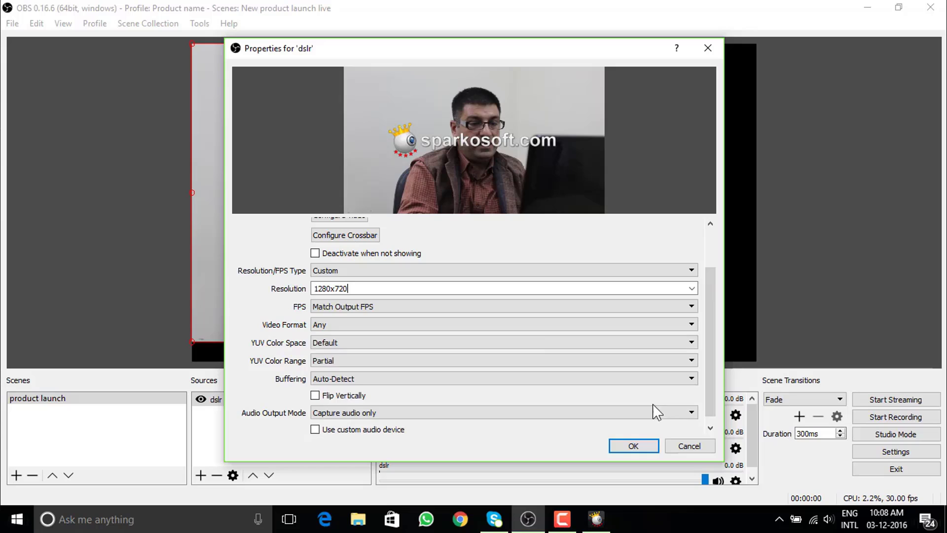
click(633, 447)
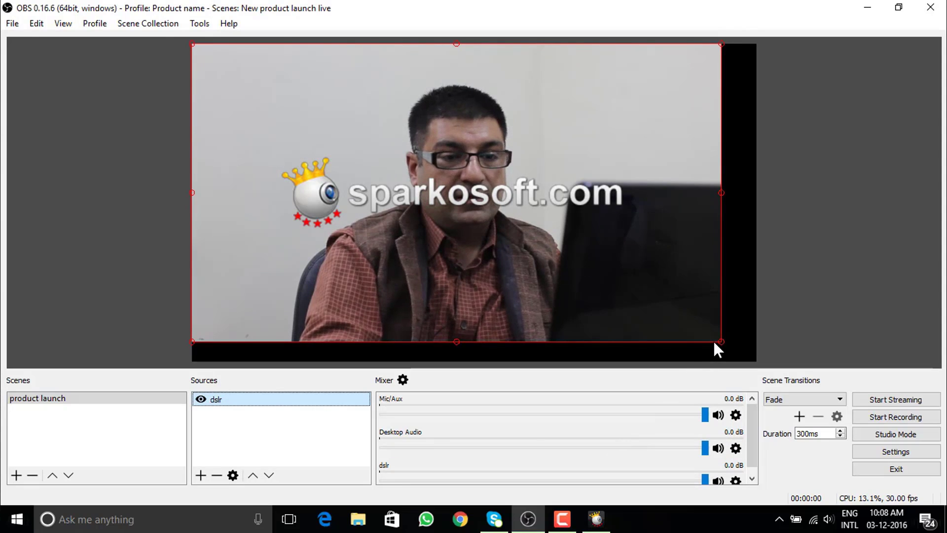
Resize the dslr source from its bottom-right corner out to the canvas edge.
drag(720, 341, 752, 357)
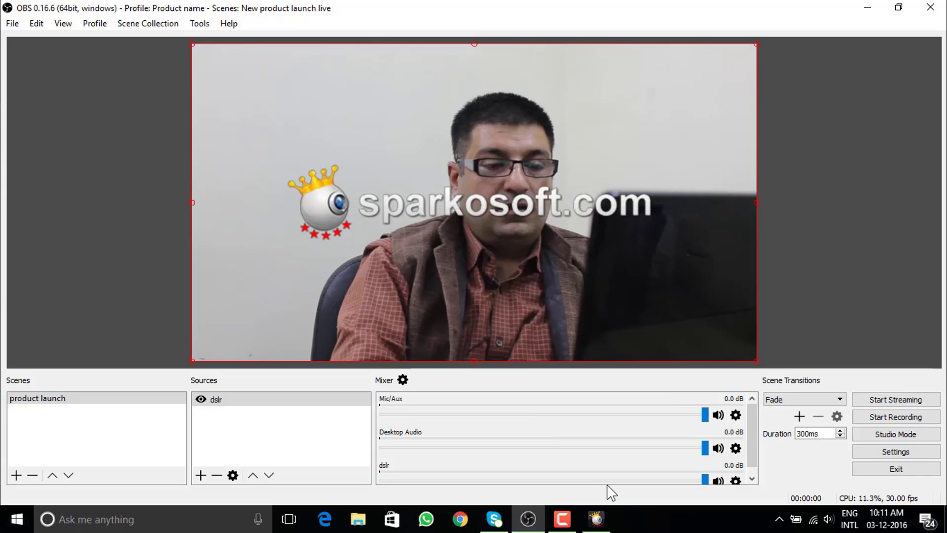
mouse_move(601, 525)
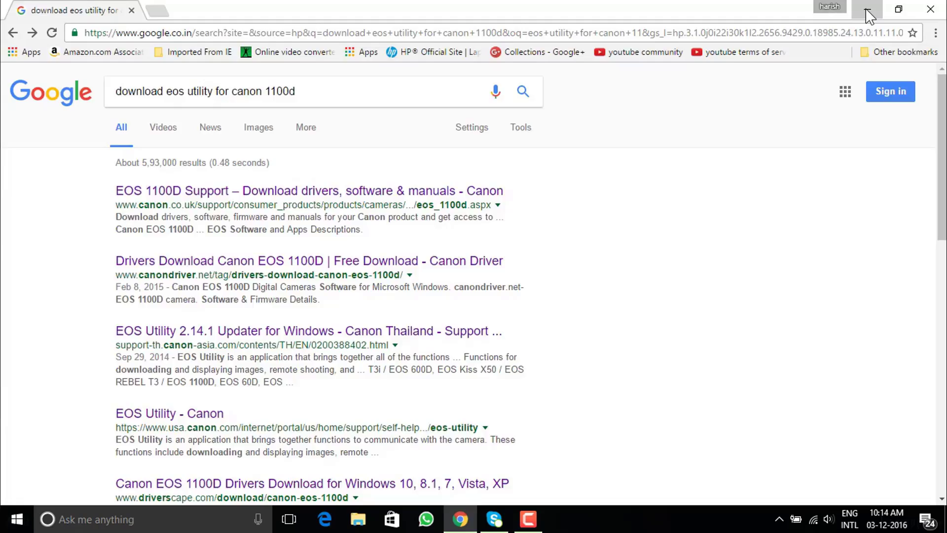
Minimize the Chrome window showing the EOS Utility search results.
click(868, 11)
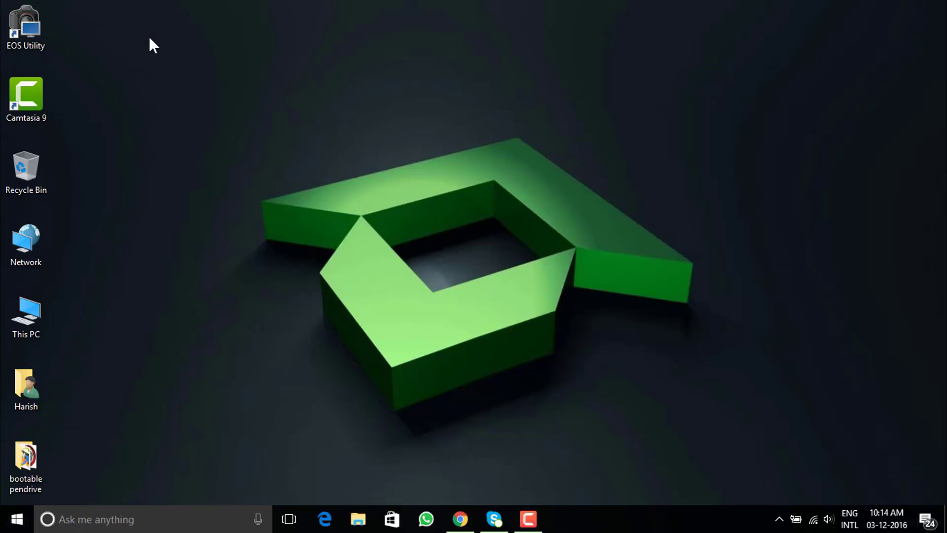
Launch EOS Utility, open EOS 1100D remote shooting, and start Live View shooting.
double_click(34, 26)
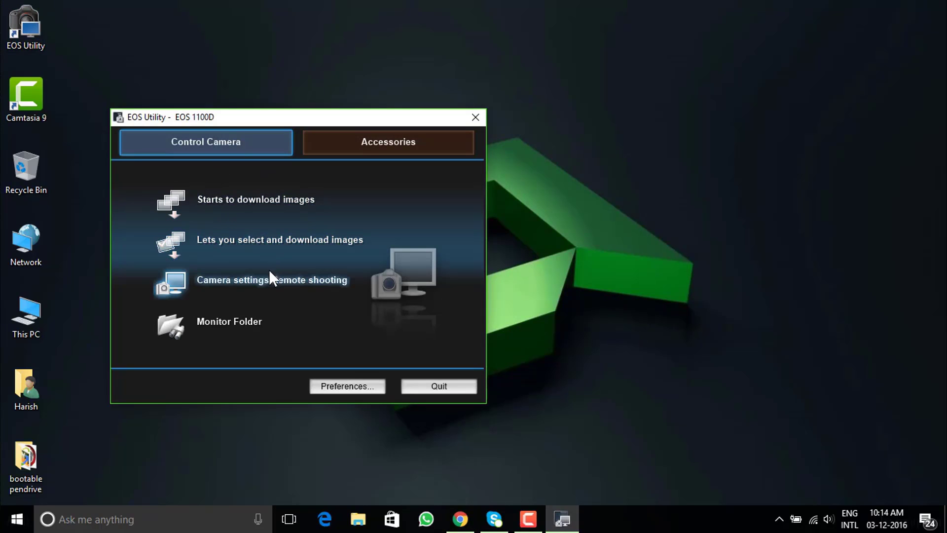
click(316, 283)
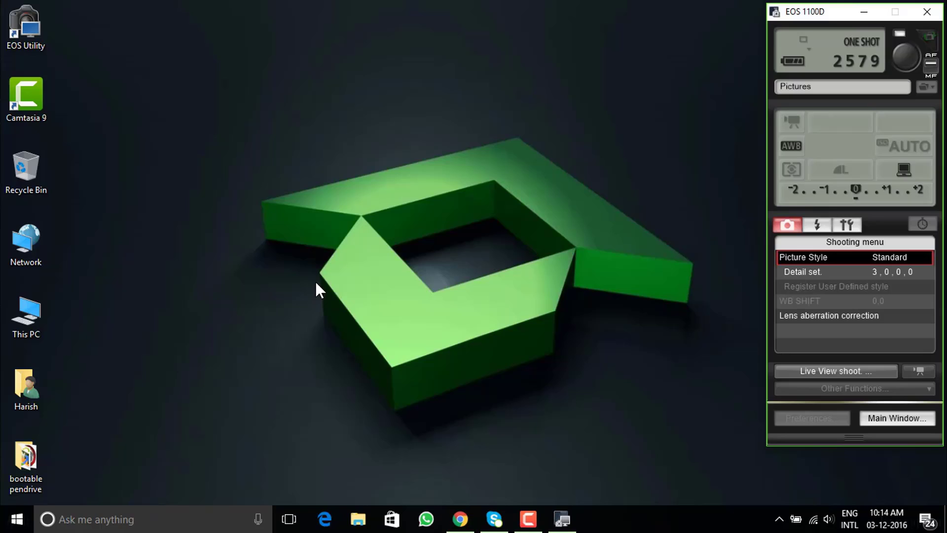
drag(827, 12, 370, 29)
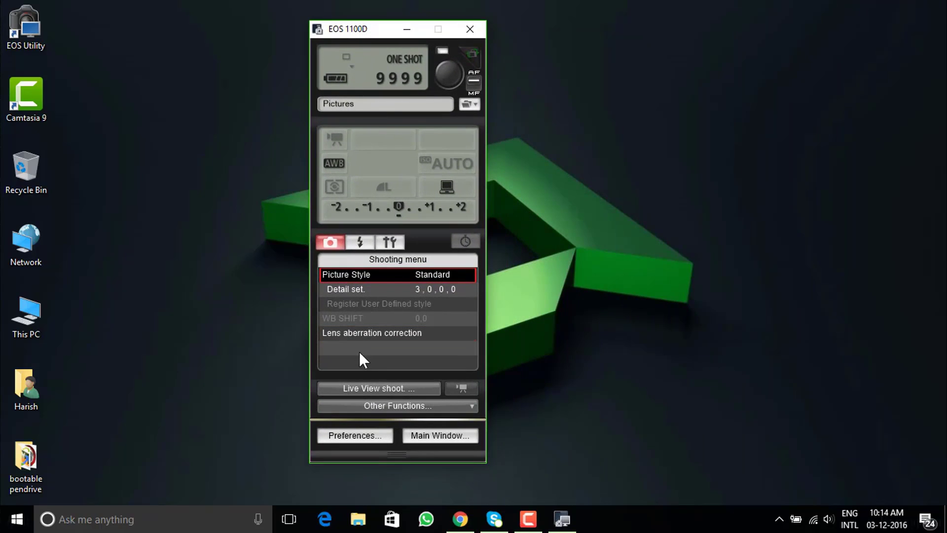
click(427, 387)
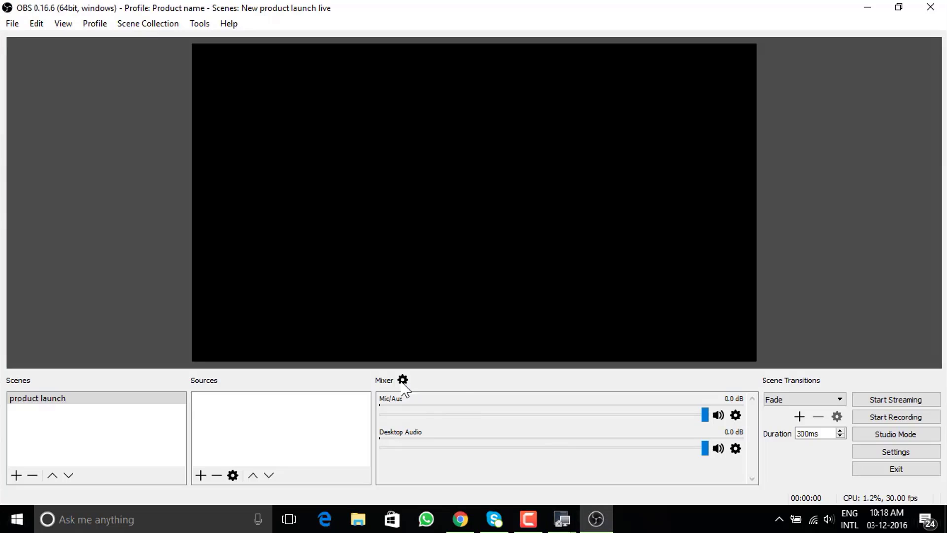
Add a Window Capture source named 'dslr' with its default properties.
click(201, 476)
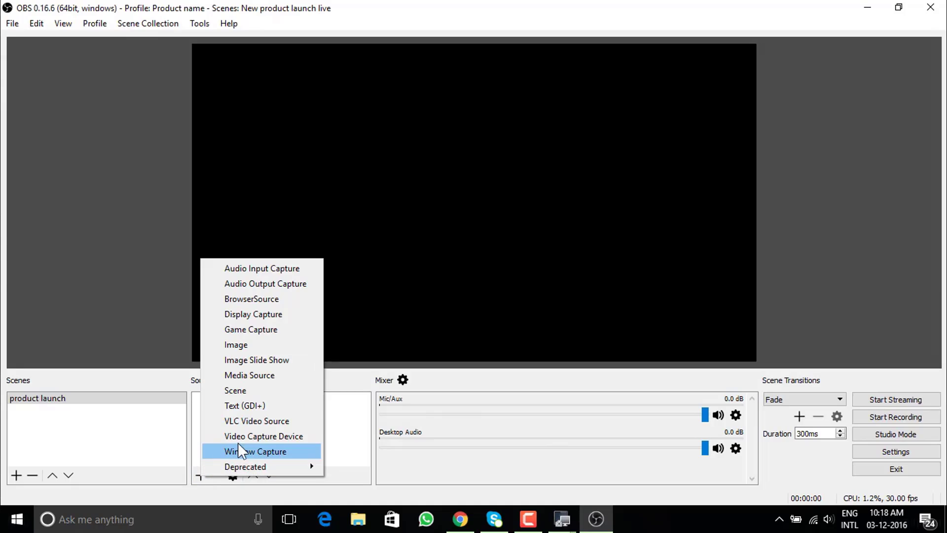
click(305, 451)
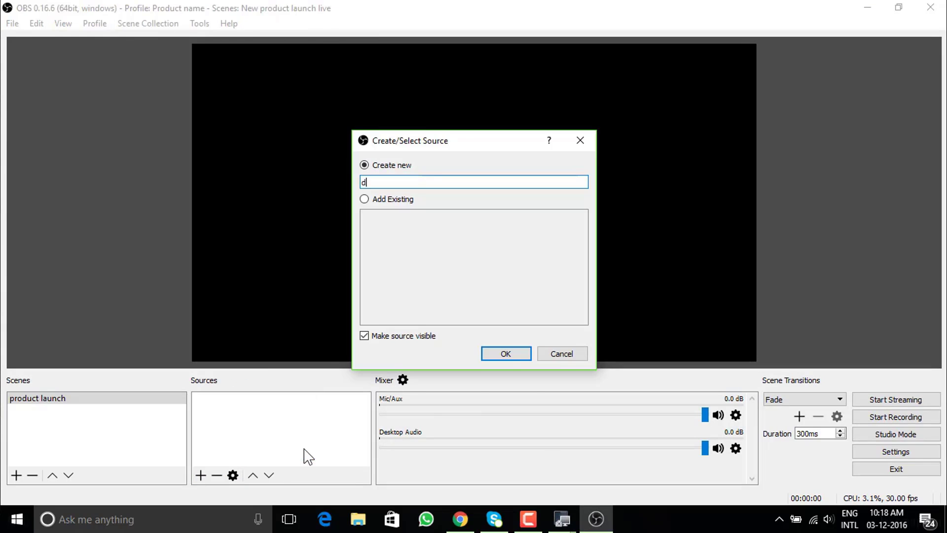
click(501, 355)
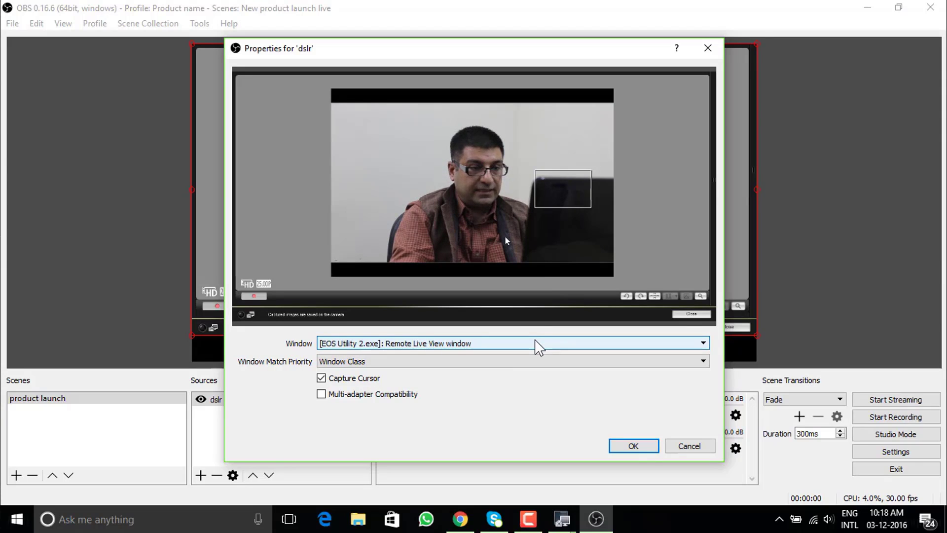
click(629, 445)
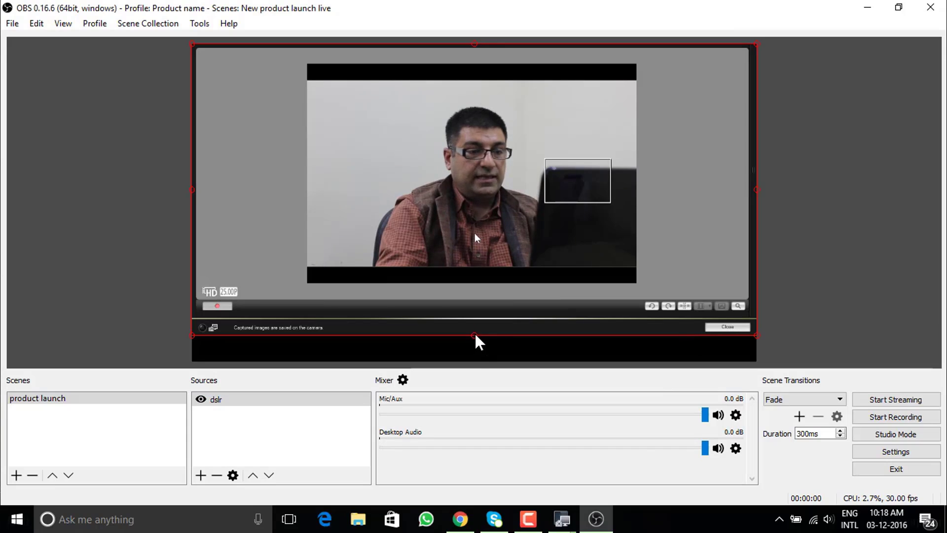
Stretch the dslr video down, right and left until it fills the canvas.
drag(475, 337, 478, 361)
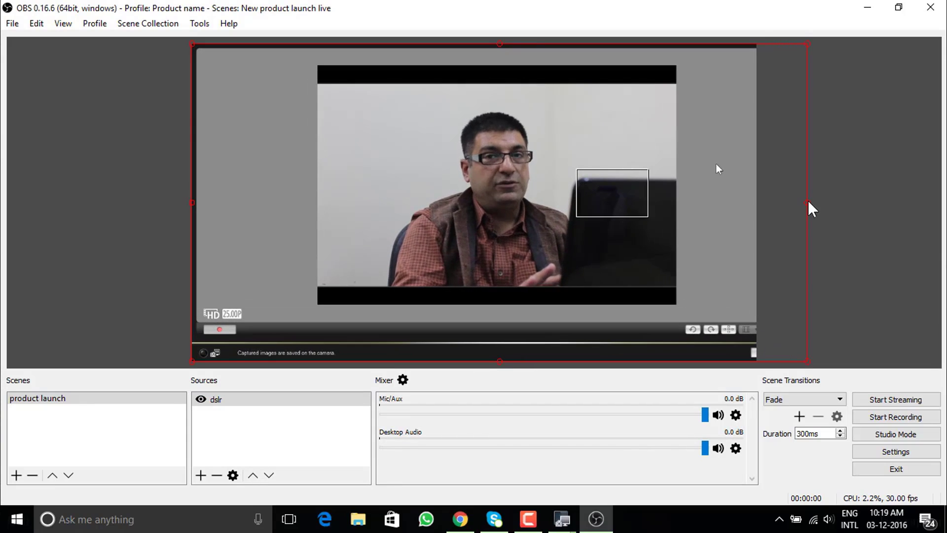
drag(809, 202, 894, 203)
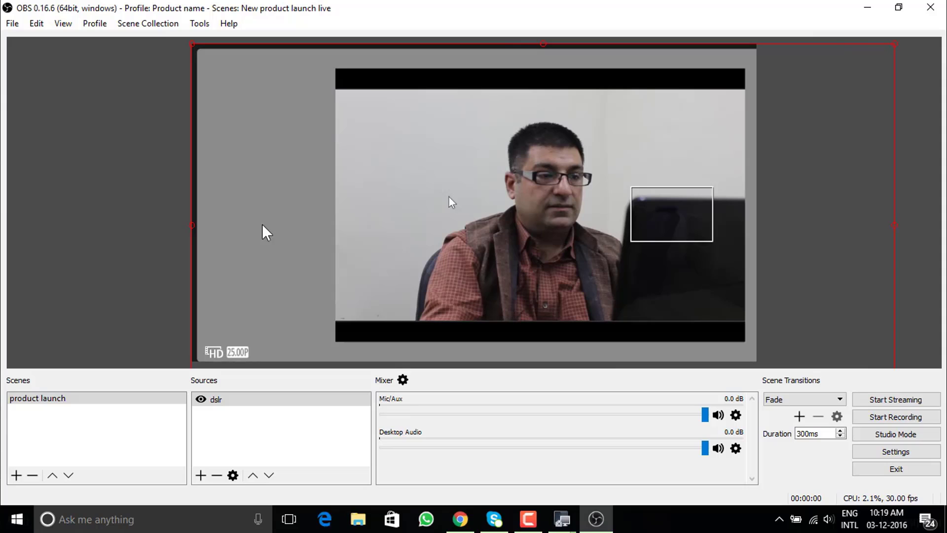
drag(190, 227, 65, 216)
click(30, 210)
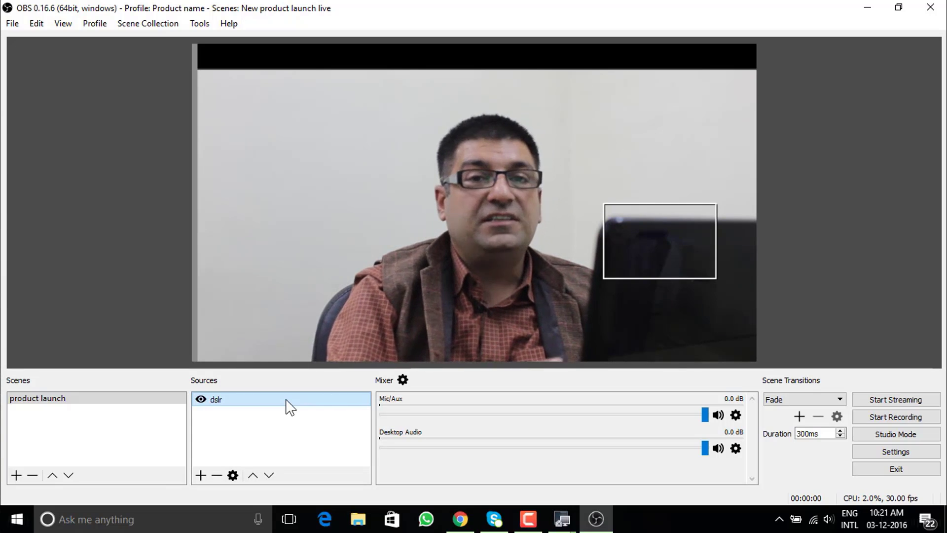
Remove the dslr source from the scene and confirm the deletion.
right_click(290, 407)
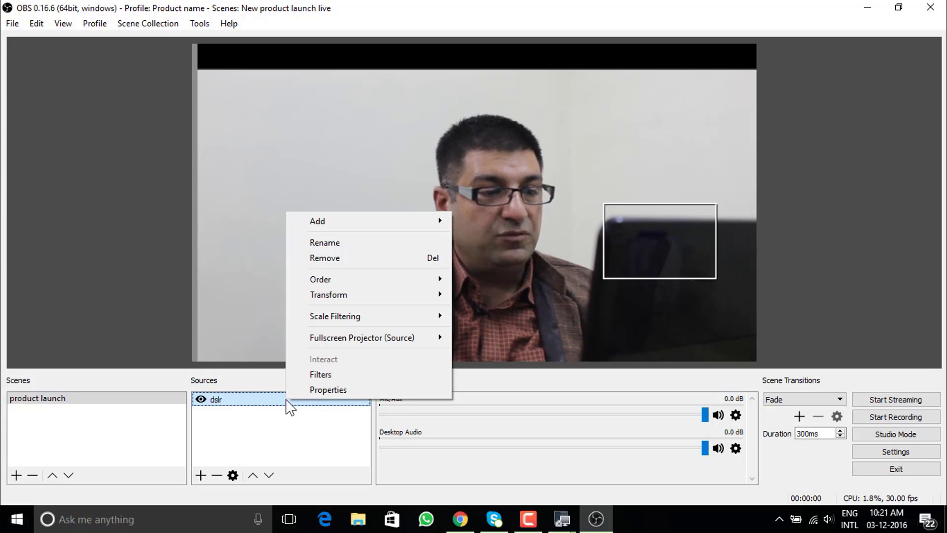
click(359, 258)
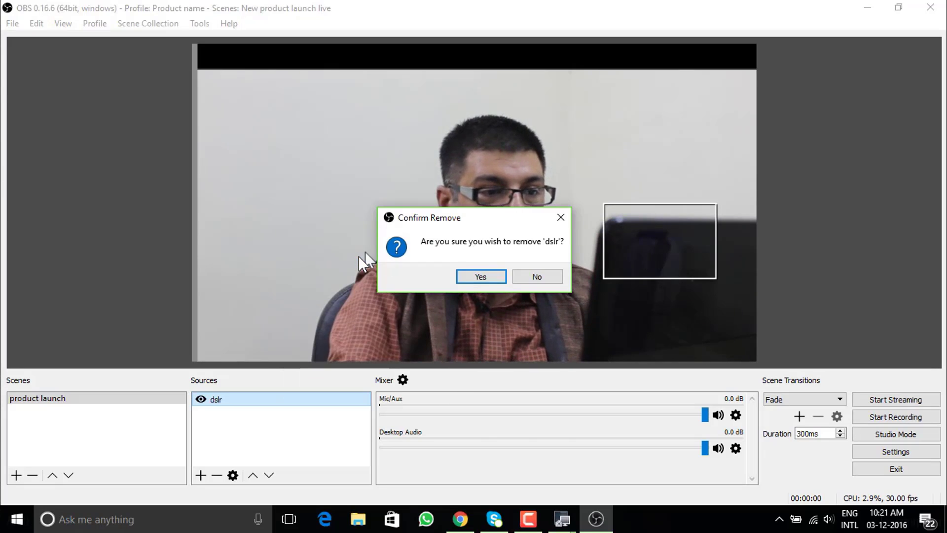
click(465, 283)
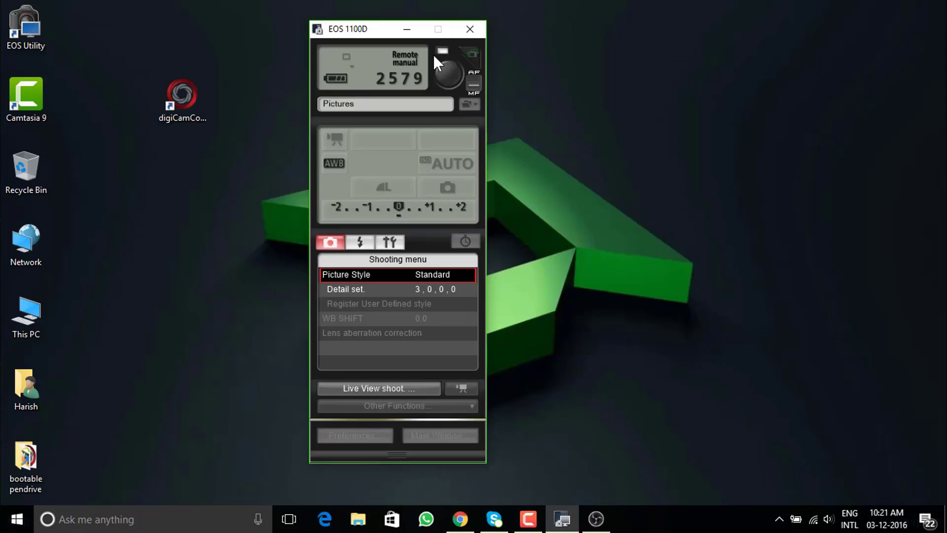
Close the EOS 1100D window and move the digiCamControl shortcut lower on the desktop.
click(470, 30)
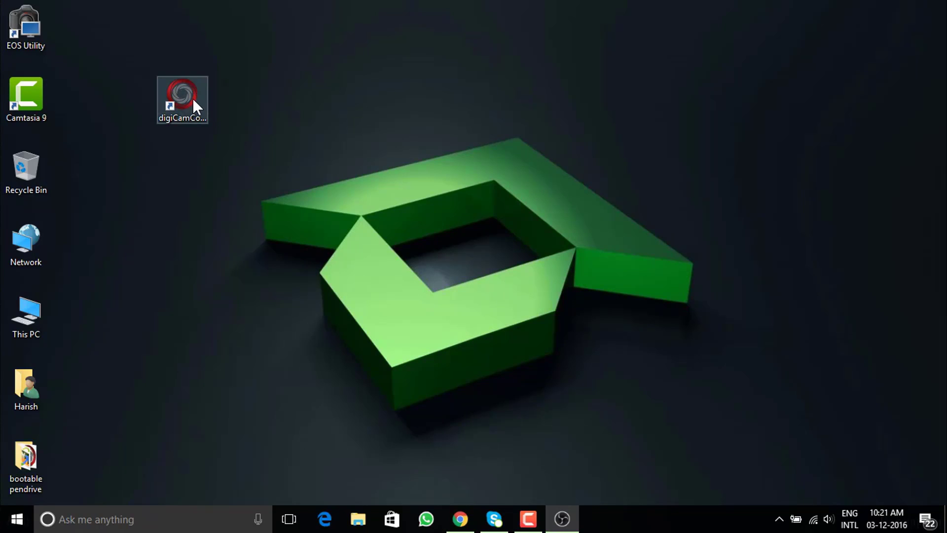
drag(193, 99, 134, 148)
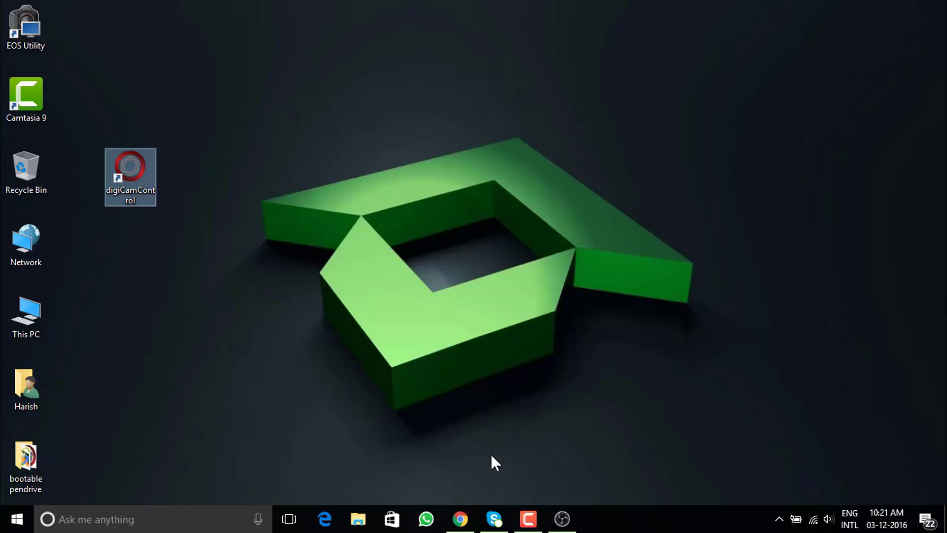
click(460, 519)
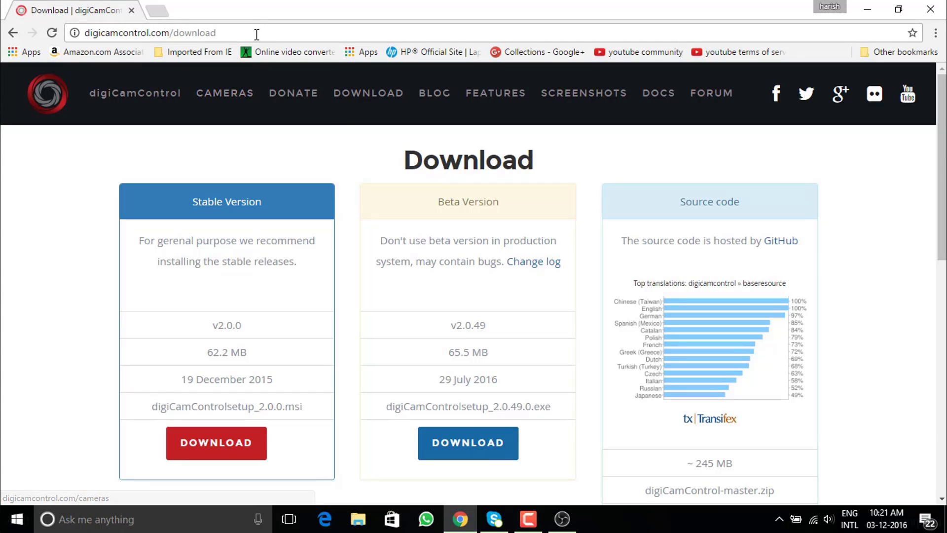
drag(257, 34, 175, 32)
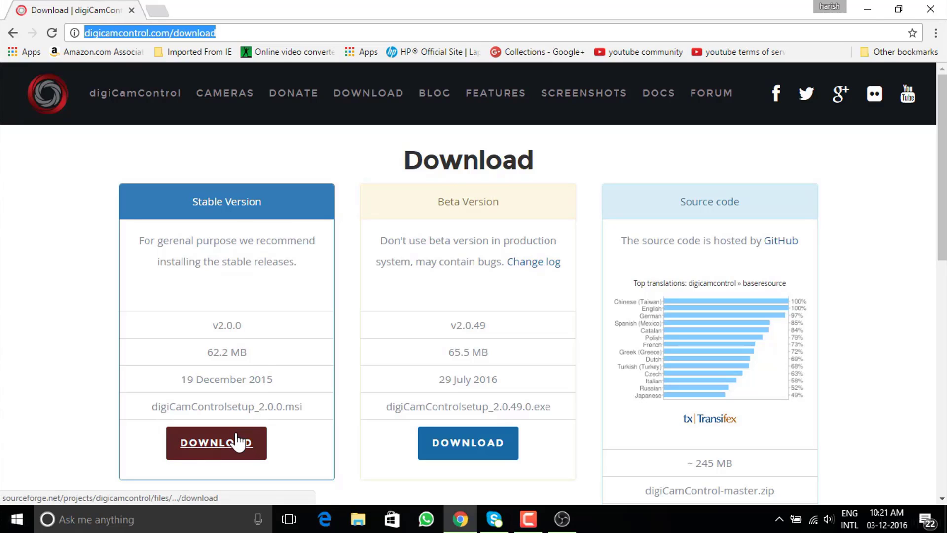
Launch digiCamControl, dismiss the welcome message, and start the EOS 1100D live view.
click(867, 10)
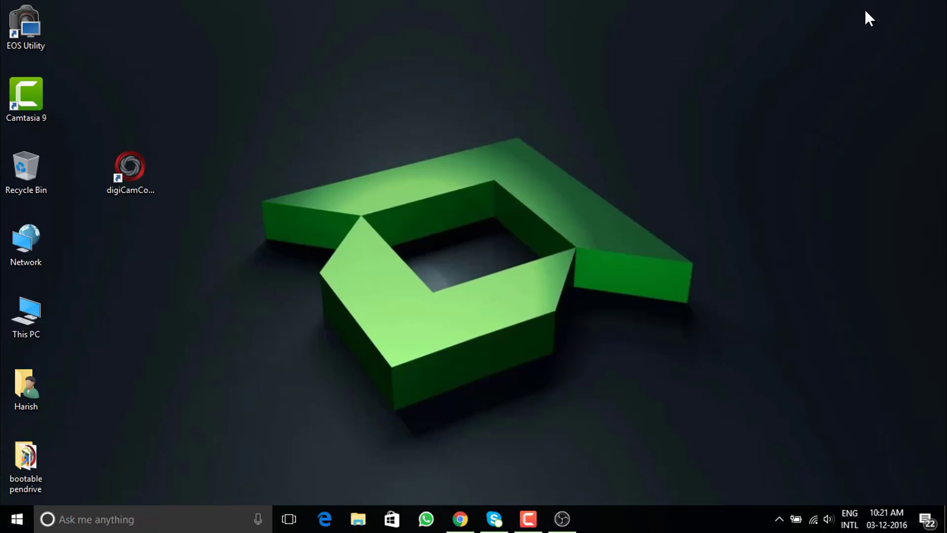
click(133, 176)
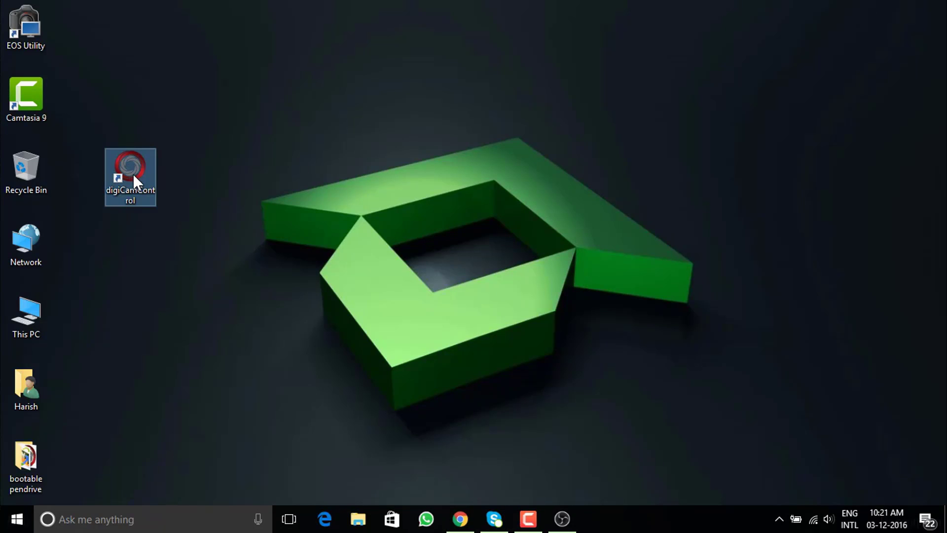
double_click(132, 173)
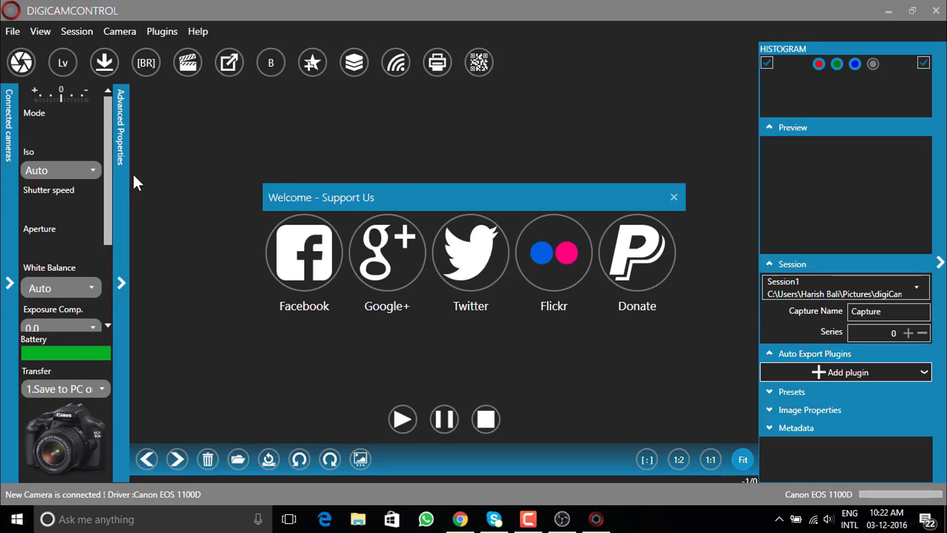
click(674, 198)
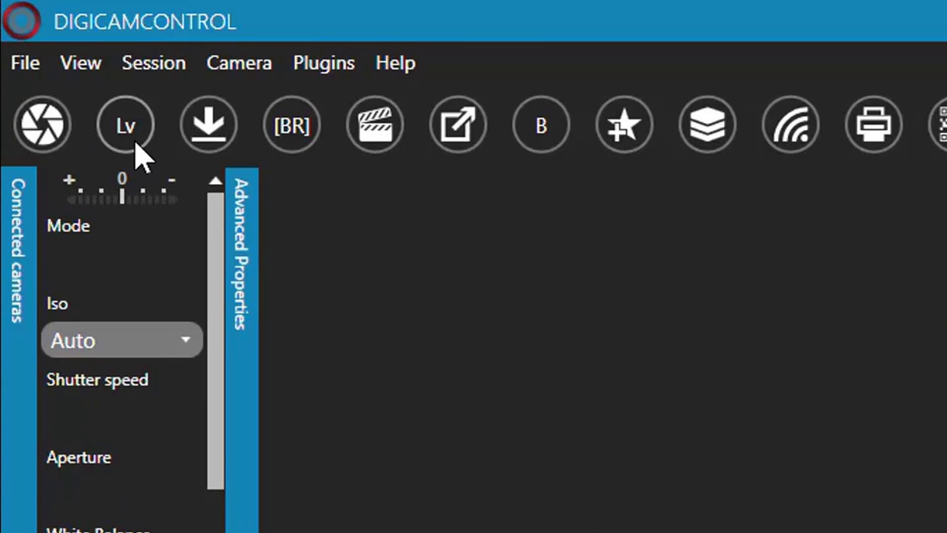
click(132, 148)
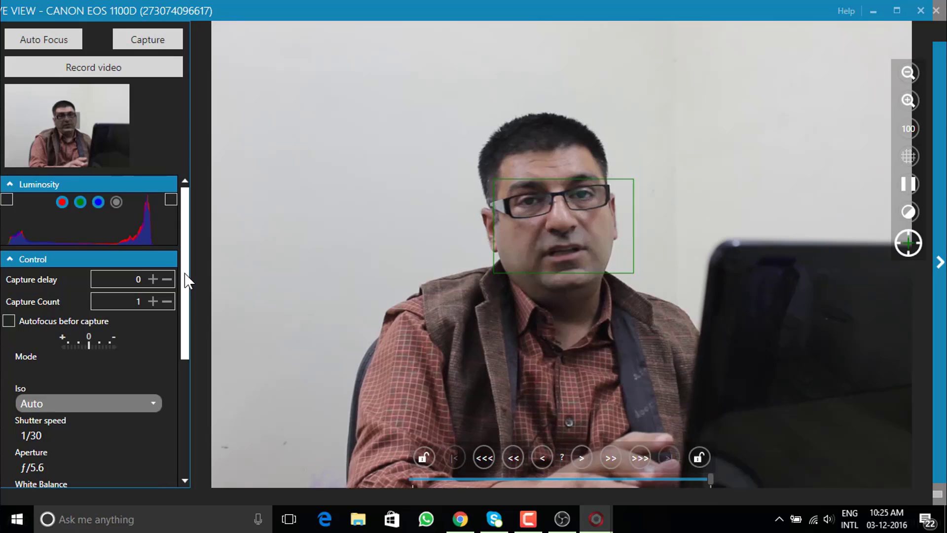
mouse_move(185, 272)
mouse_down()
mouse_move(198, 330)
mouse_move(186, 402)
mouse_move(181, 274)
mouse_up()
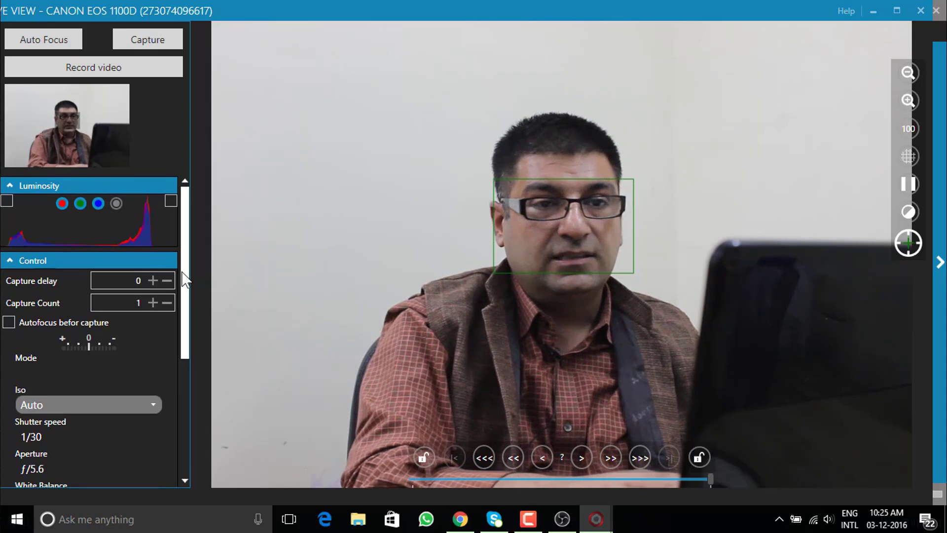
Add a 'dslr' Window Capture source of the digiCamControl EOS 1100D Live View window.
click(562, 519)
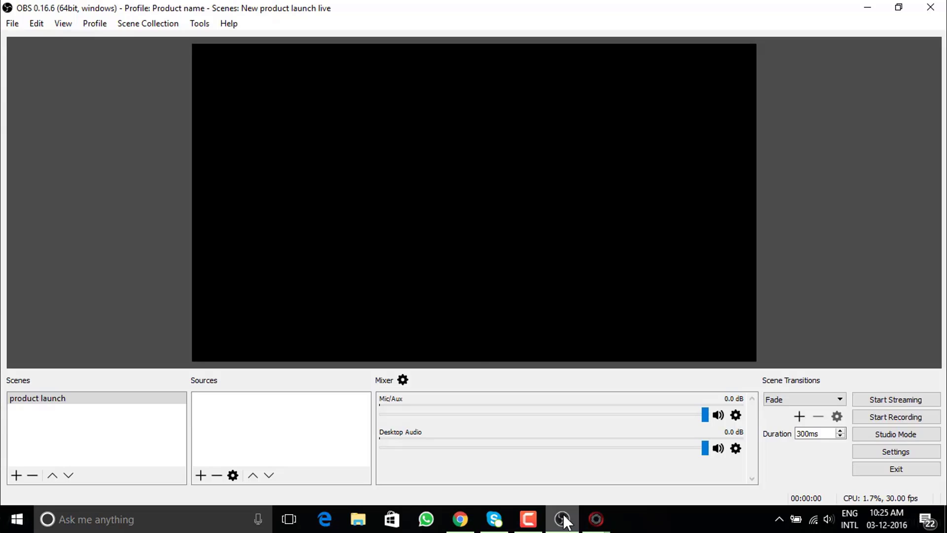
click(200, 475)
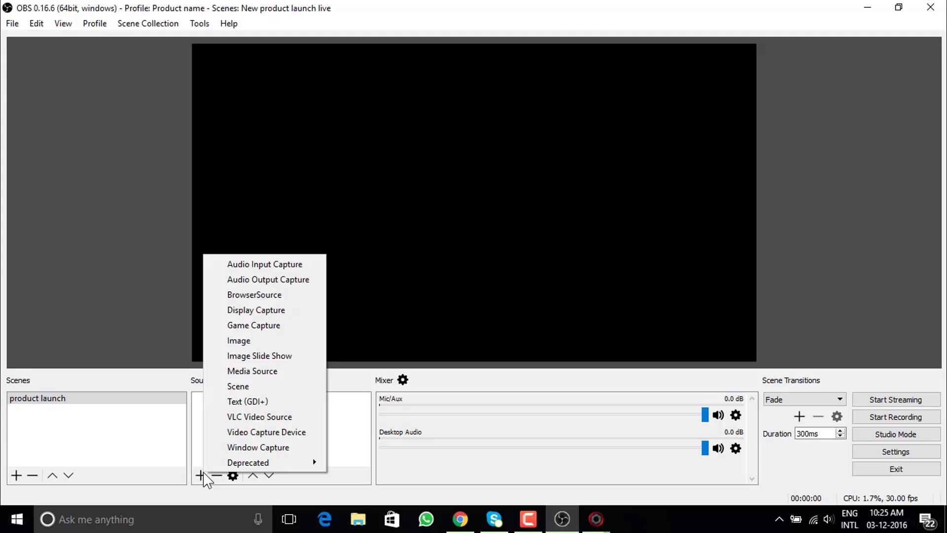
click(311, 449)
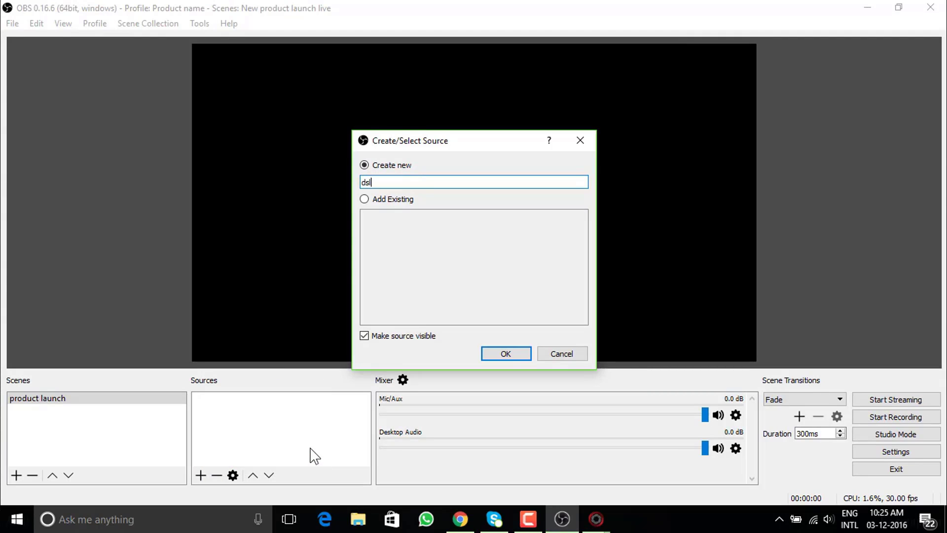
click(508, 354)
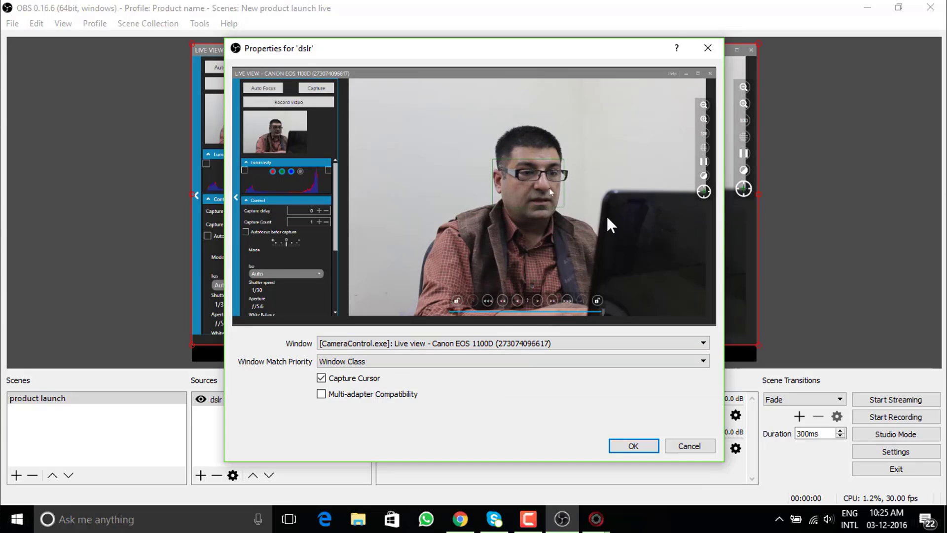
click(571, 341)
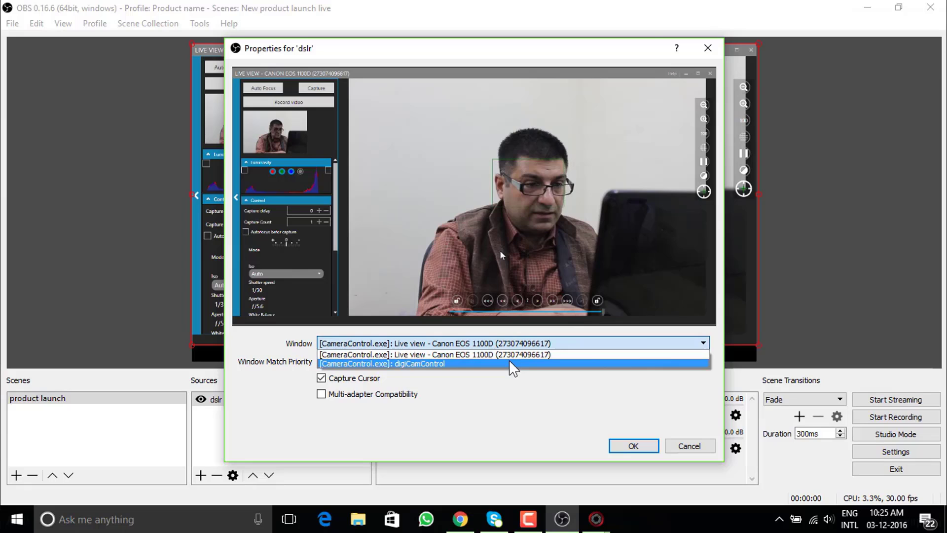
click(527, 355)
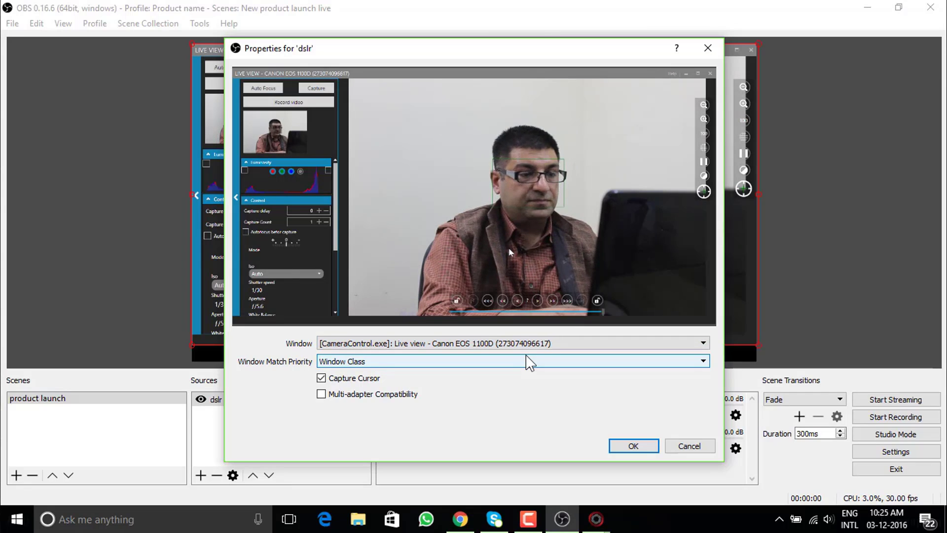
click(633, 446)
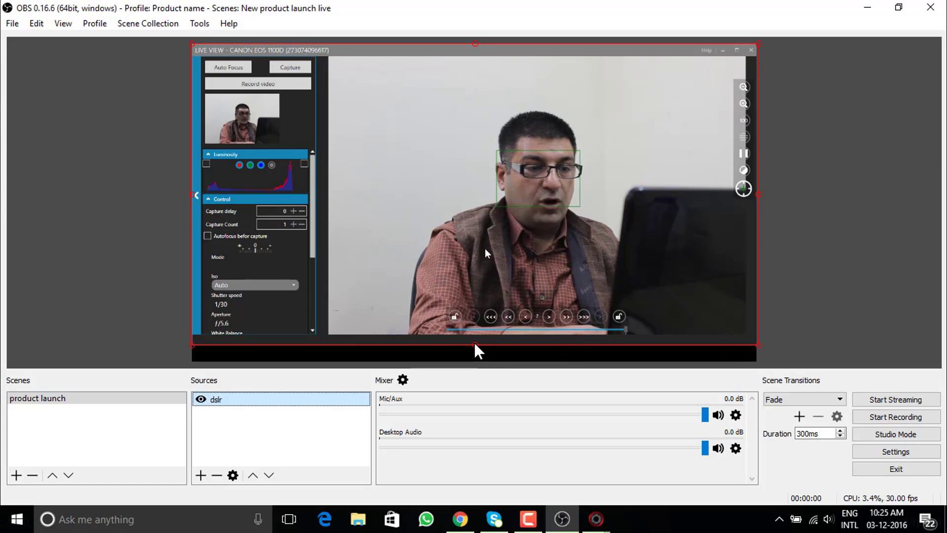
Resize the dslr capture's bottom, right and left edges until the camera image spans nearly the full canvas width.
drag(475, 345, 474, 362)
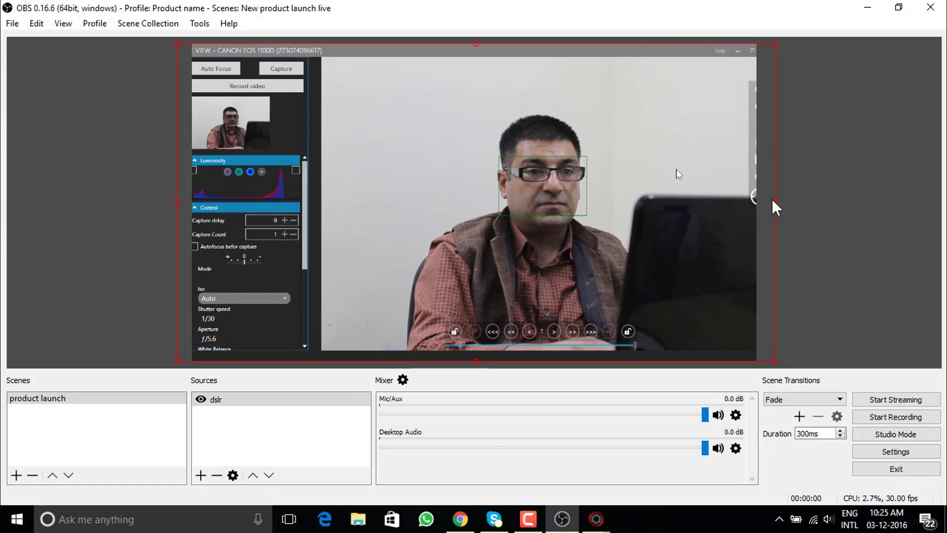
mouse_move(773, 200)
mouse_down()
mouse_move(660, 200)
mouse_move(758, 201)
mouse_up()
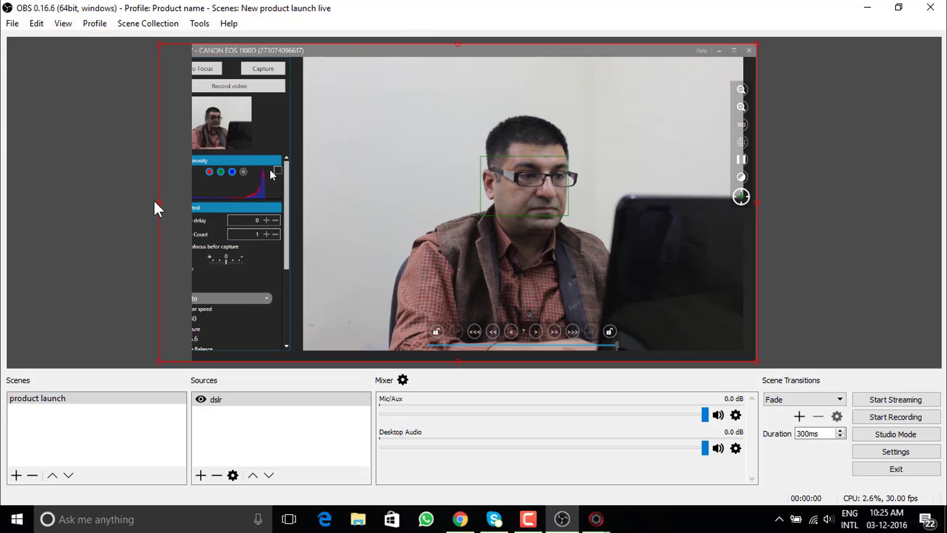
drag(154, 201, 12, 193)
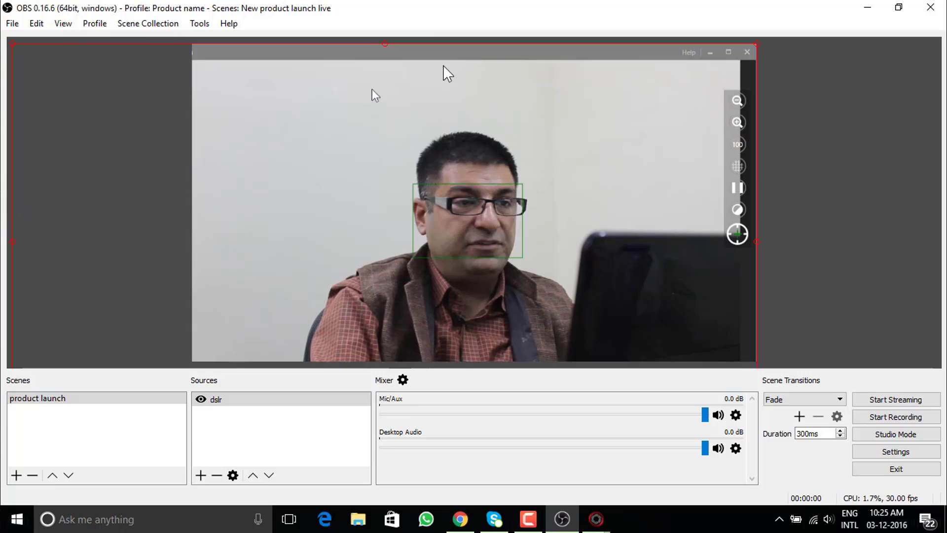